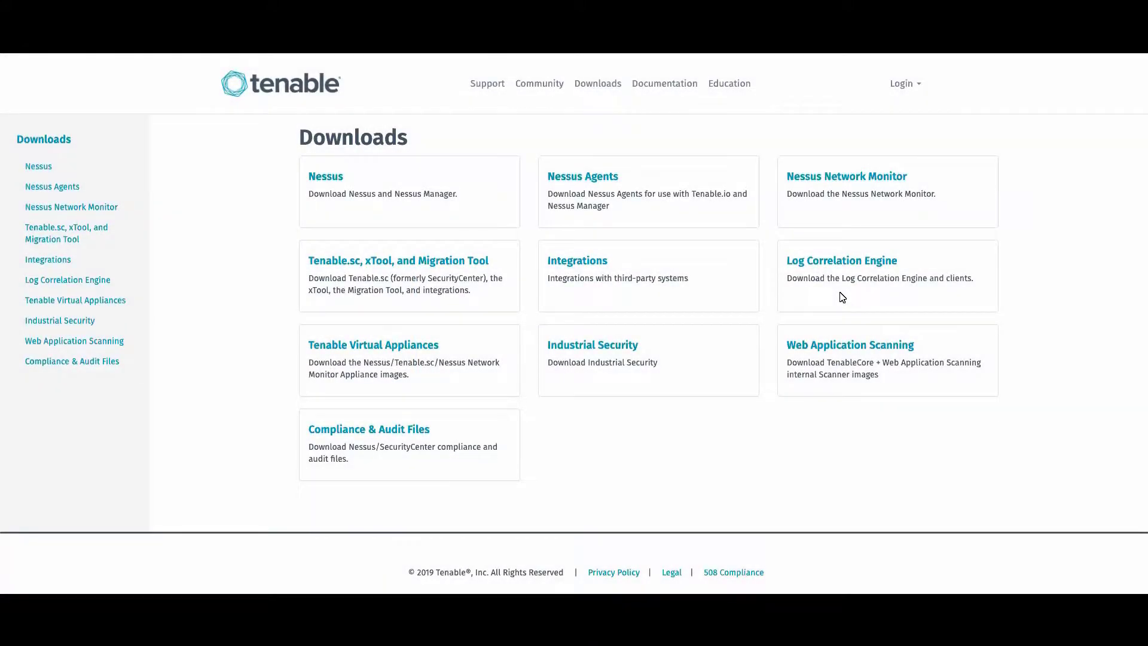
Open the third-party Integrations downloads on Tenable Downloads to reach the JIRA plug-in.
{"action": "left_click", "coordinate": [619, 281]}
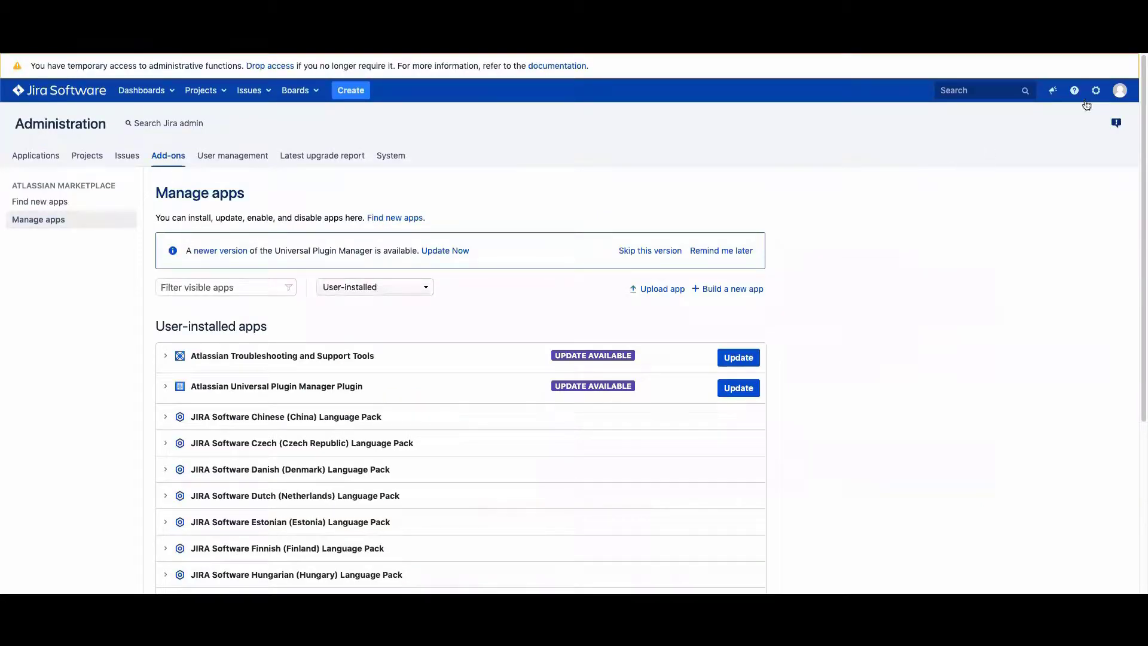
Upload Tenable-Jira_Plugin-S3-2.0.1-26.obr through Manage apps to install Tenable JIRA Plugin 2.0.1.
{"action": "left_click", "coordinate": [1097, 91]}
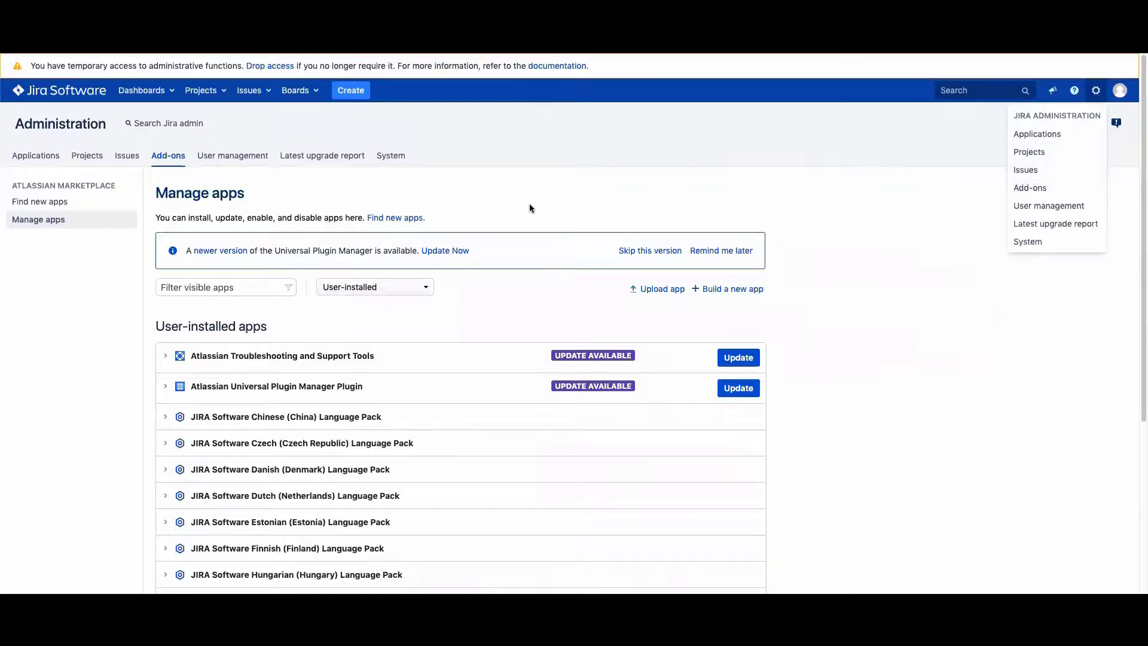
{"action": "left_click", "coordinate": [31, 223]}
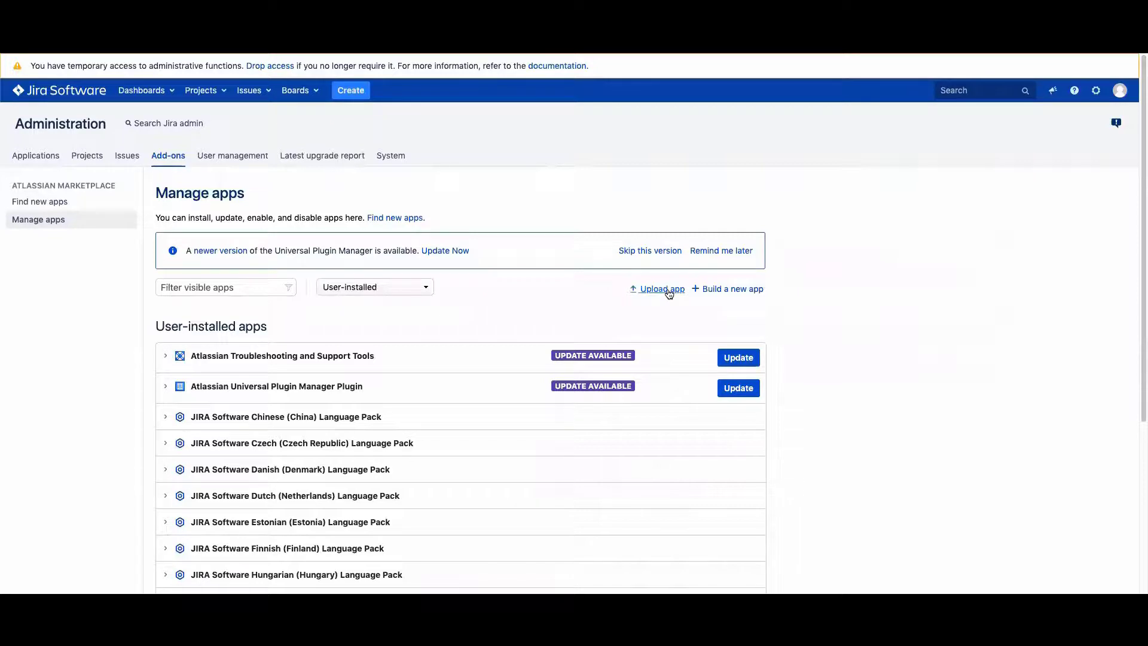
{"action": "left_click", "coordinate": [662, 290]}
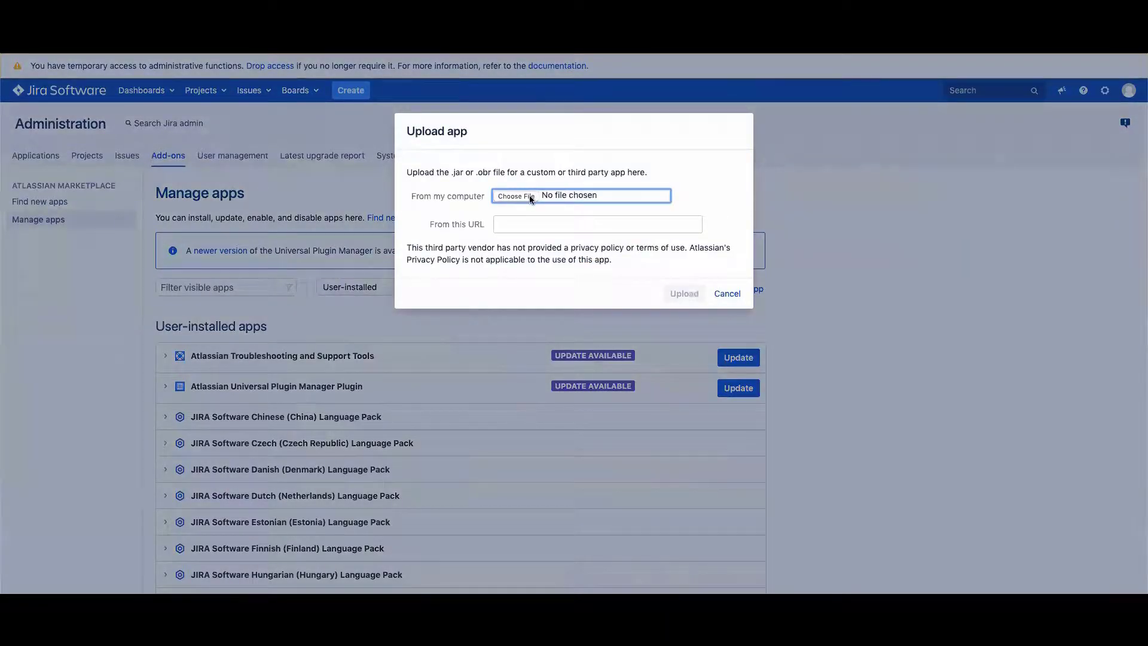
{"action": "left_click", "coordinate": [529, 195]}
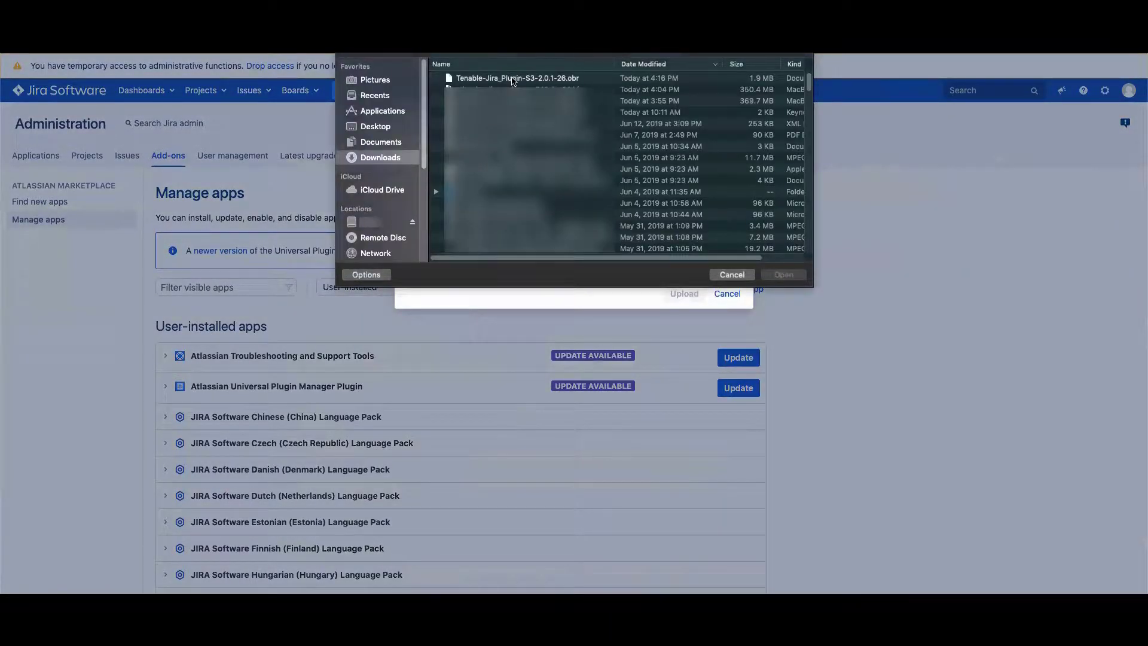
{"action": "double_click", "coordinate": [513, 81]}
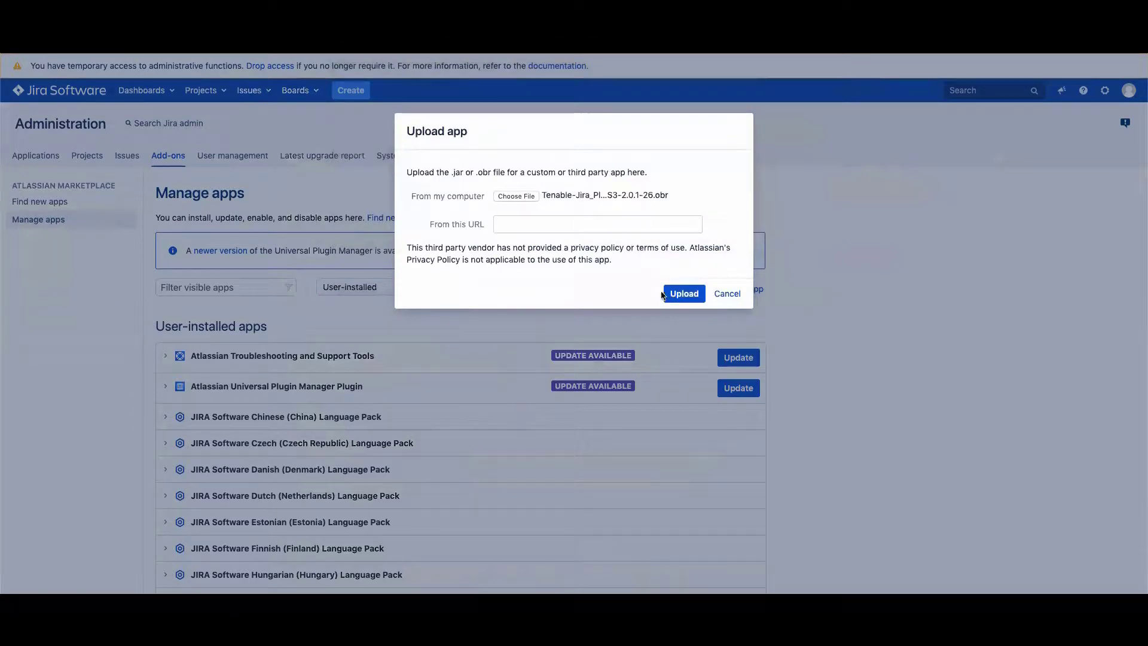
{"action": "left_click", "coordinate": [695, 297]}
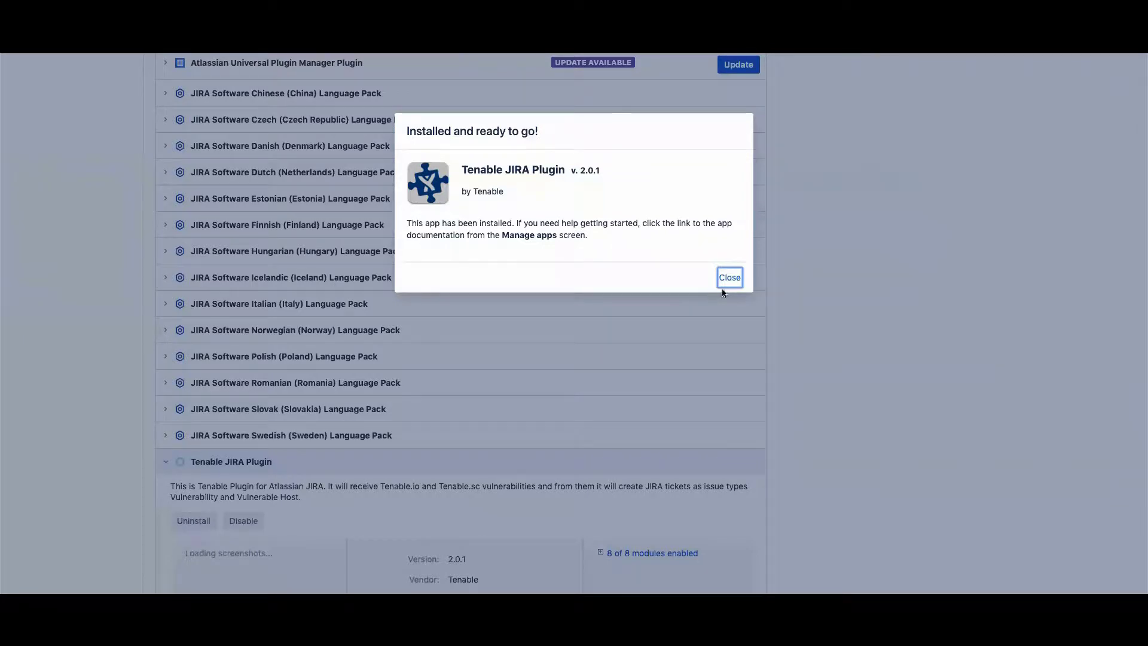
{"action": "left_click", "coordinate": [725, 277]}
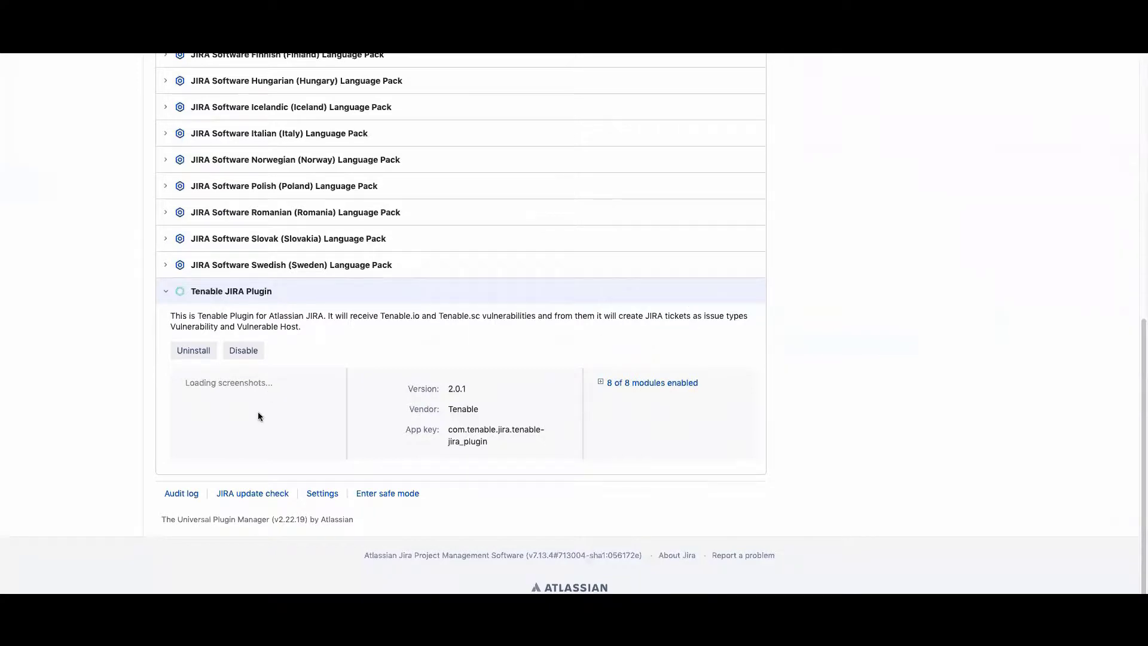
Expand the Tenable JIRA Plugin entry to confirm all 8 of 8 modules are enabled.
{"action": "scroll", "coordinate": [257, 413], "scroll_direction": "up", "scroll_amount": 10}
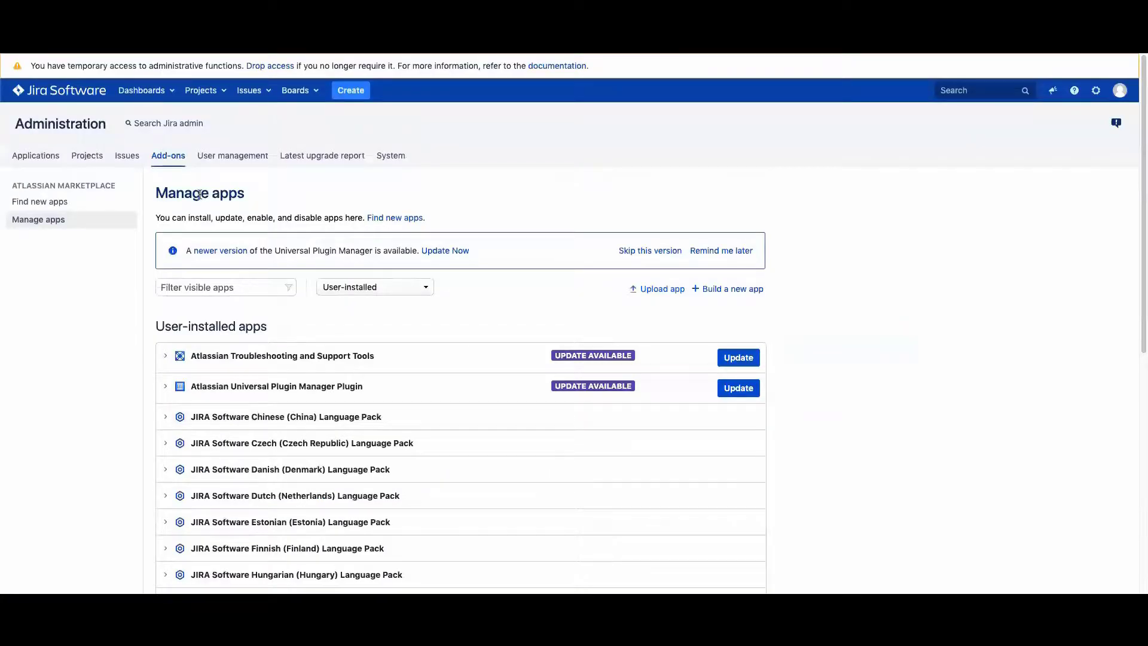
{"action": "scroll", "coordinate": [508, 323], "scroll_direction": "down", "scroll_amount": 7}
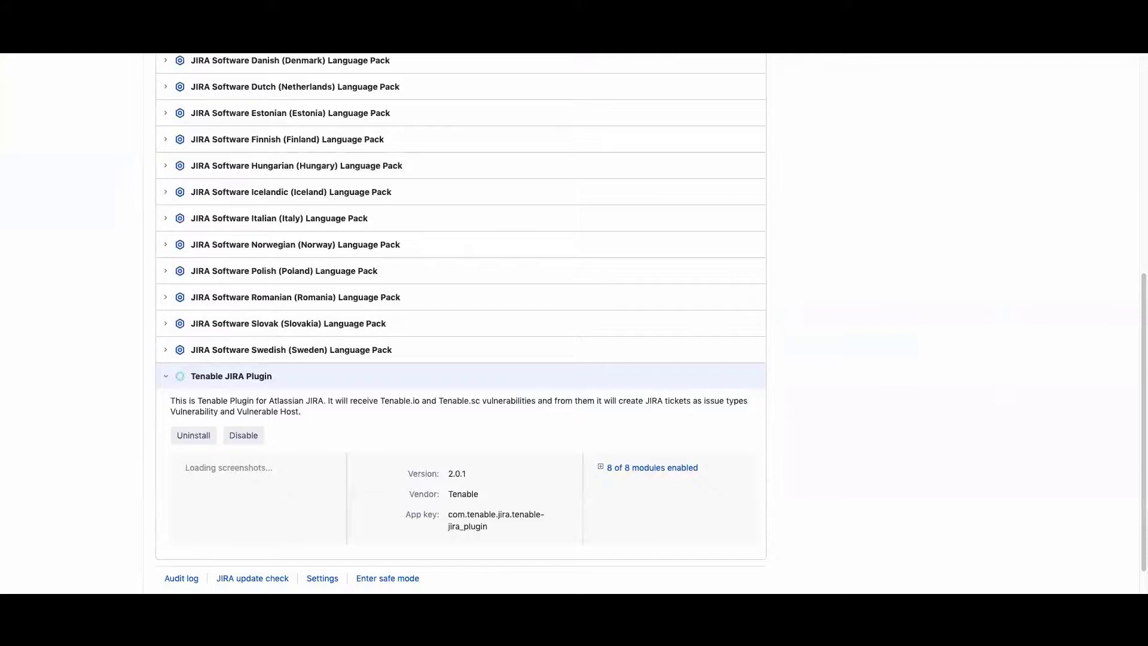
{"action": "left_click", "coordinate": [654, 468]}
{"action": "scroll", "coordinate": [650, 509], "scroll_direction": "down", "scroll_amount": 5}
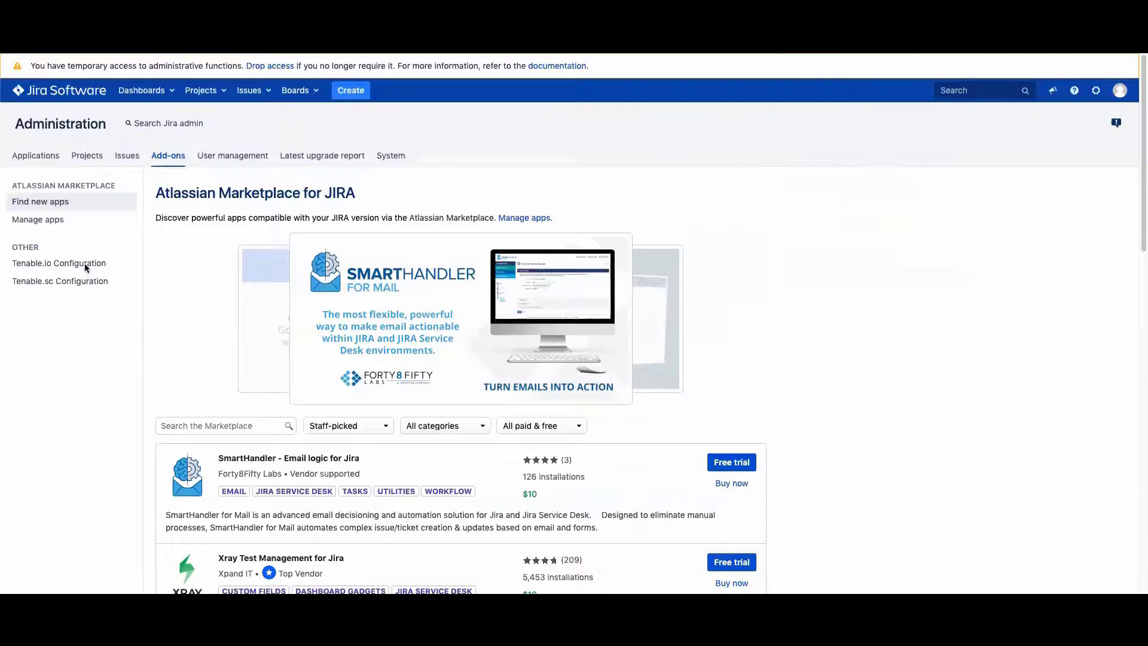
Open Tenable.io Configuration and review the cloud.tenable.com address and Access Key field.
{"action": "left_click", "coordinate": [87, 266]}
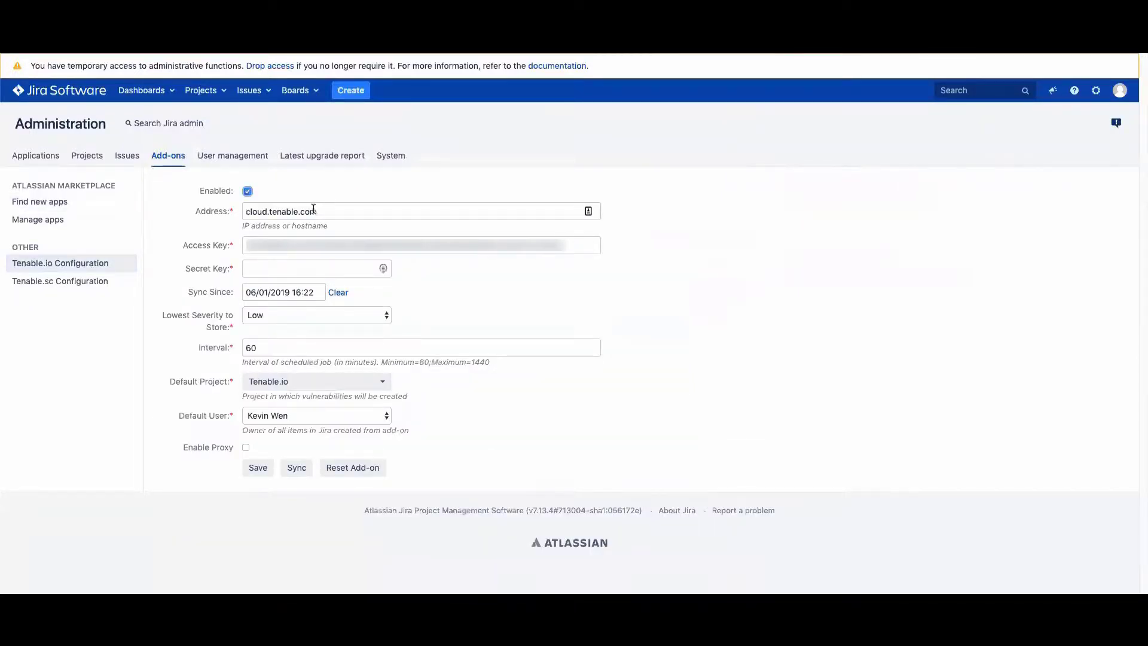
{"action": "left_click", "coordinate": [315, 211]}
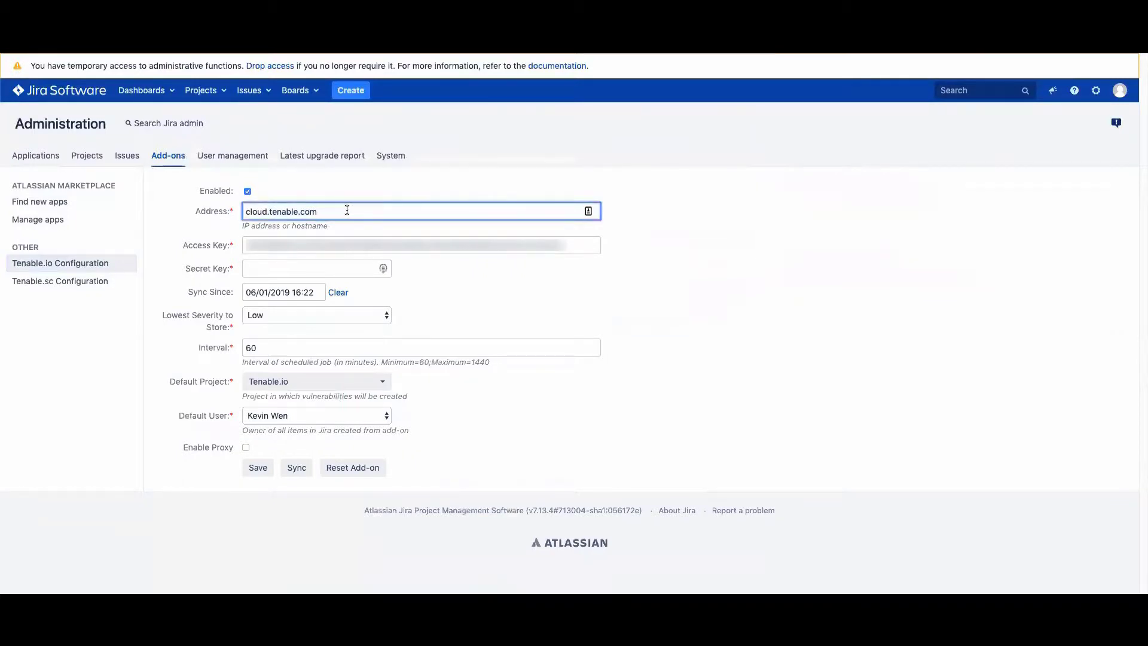
{"action": "left_click", "coordinate": [496, 250]}
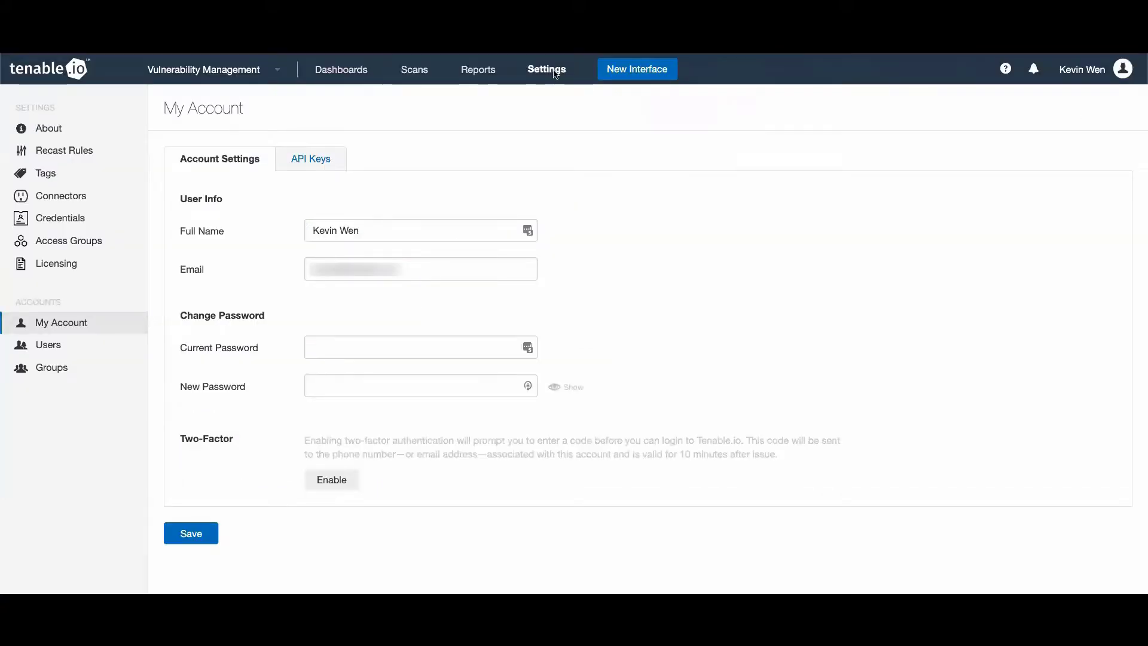
Generate a new Tenable.io API key pair under API Keys, confirming replacement of the old keys.
{"action": "left_click", "coordinate": [321, 159]}
{"action": "left_click", "coordinate": [209, 317]}
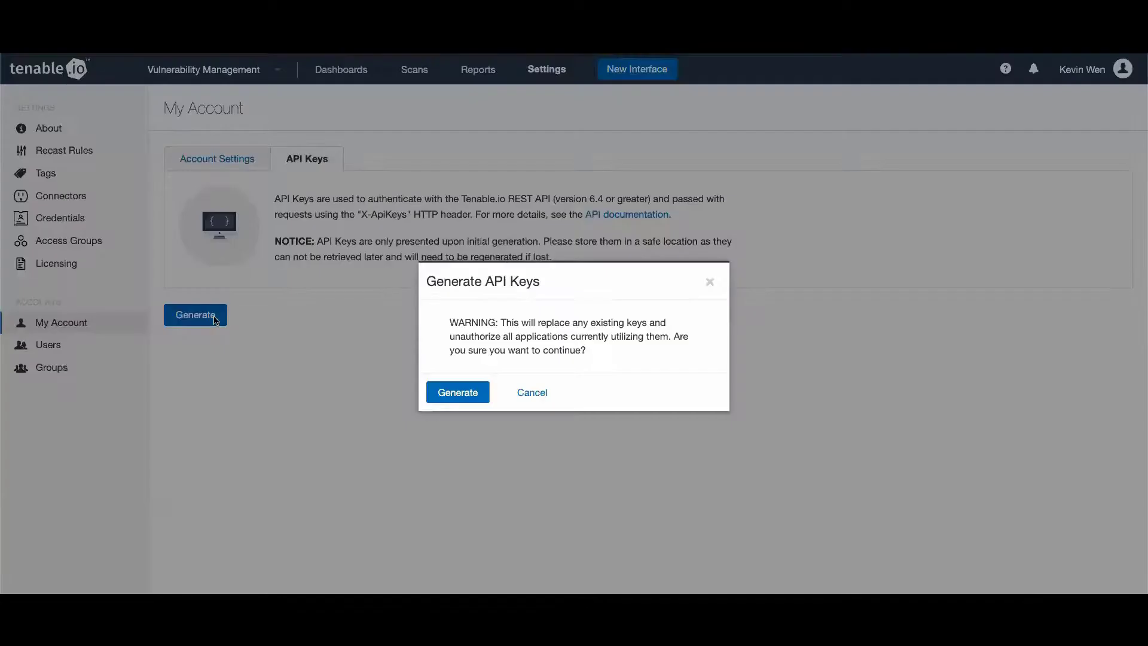
{"action": "left_click", "coordinate": [471, 397]}
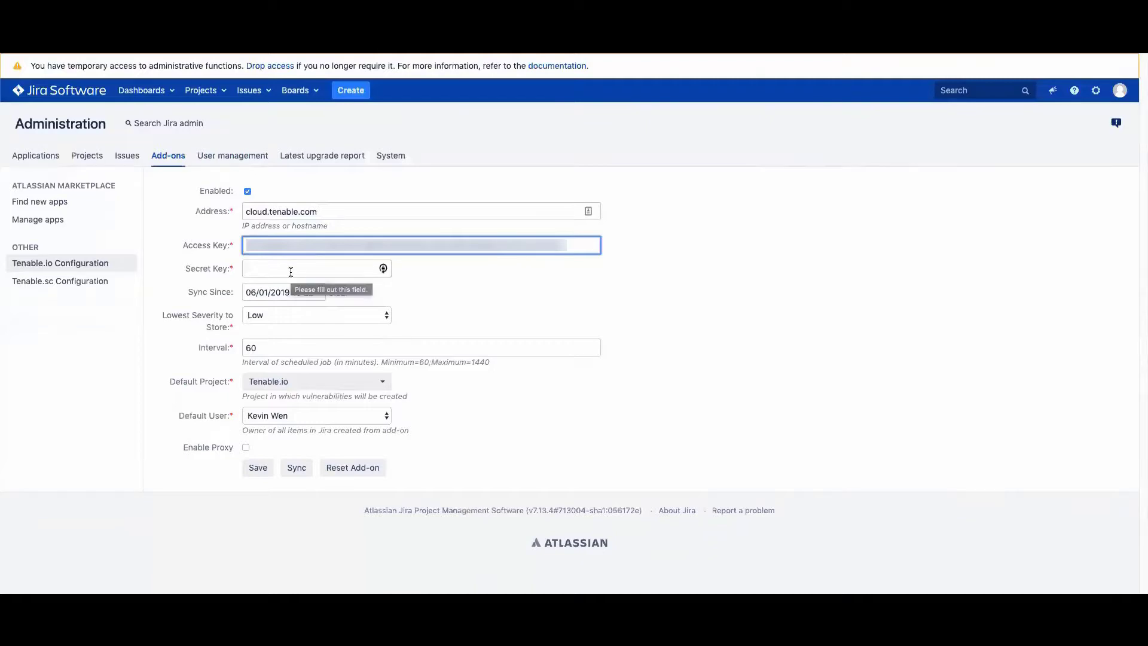
Paste the Tenable.io secret key, keeping the existing sync date and 60-minute interval.
{"action": "left_click", "coordinate": [291, 272]}
{"action": "key", "text": "ctrl+v"}
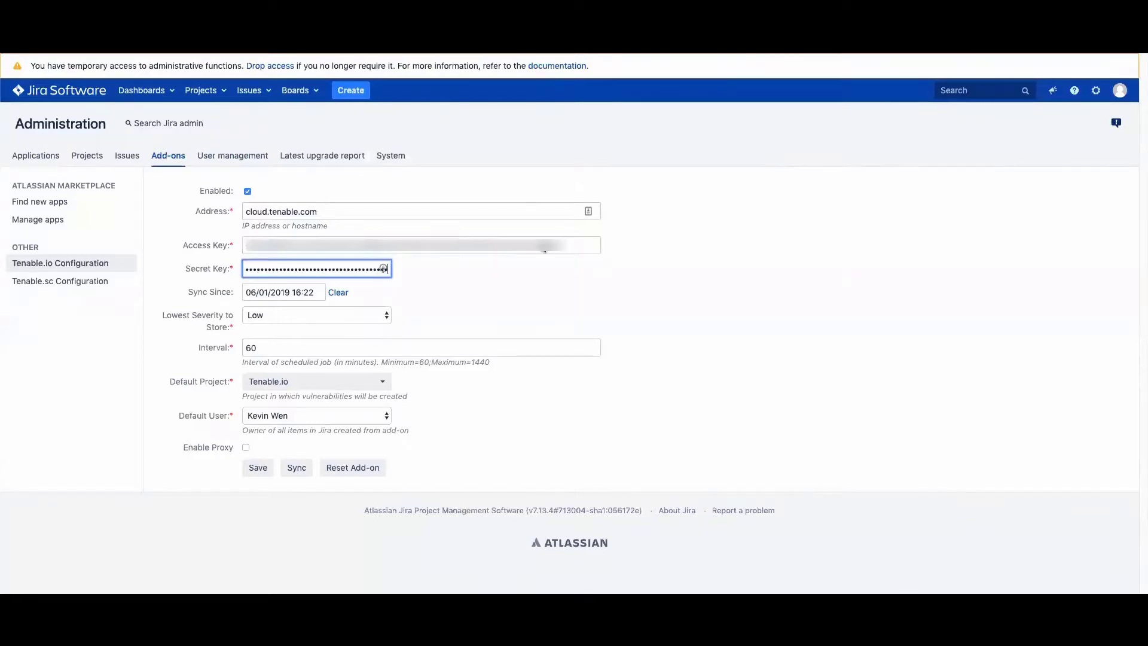
{"action": "left_click", "coordinate": [288, 294]}
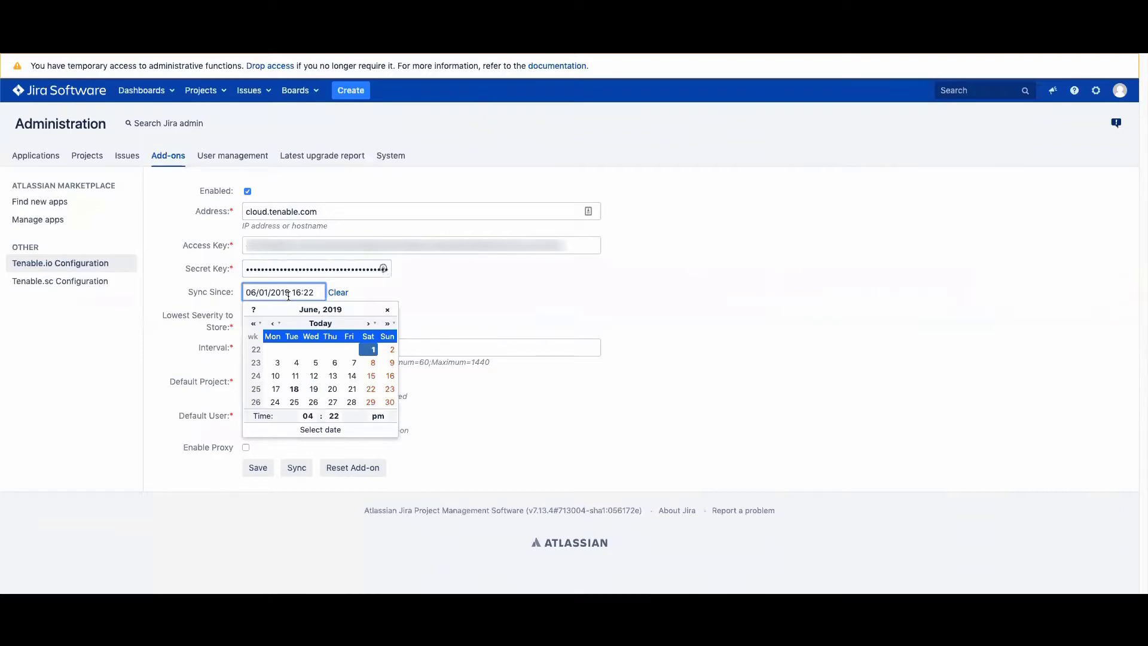
{"action": "left_click", "coordinate": [484, 305]}
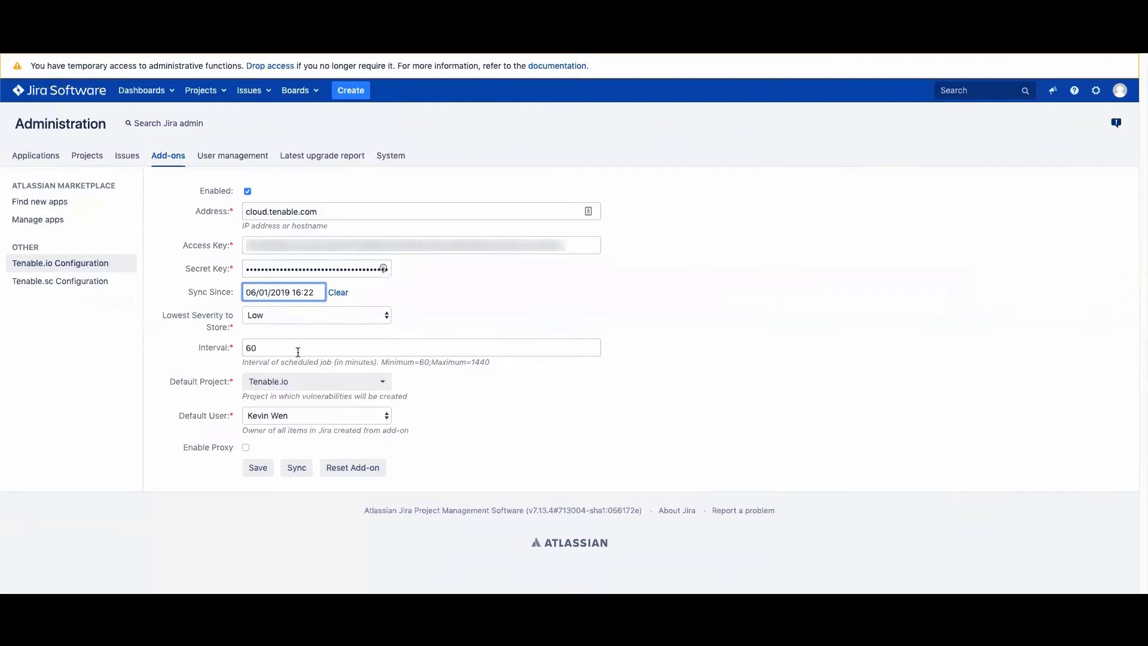
{"action": "left_click", "coordinate": [297, 348]}
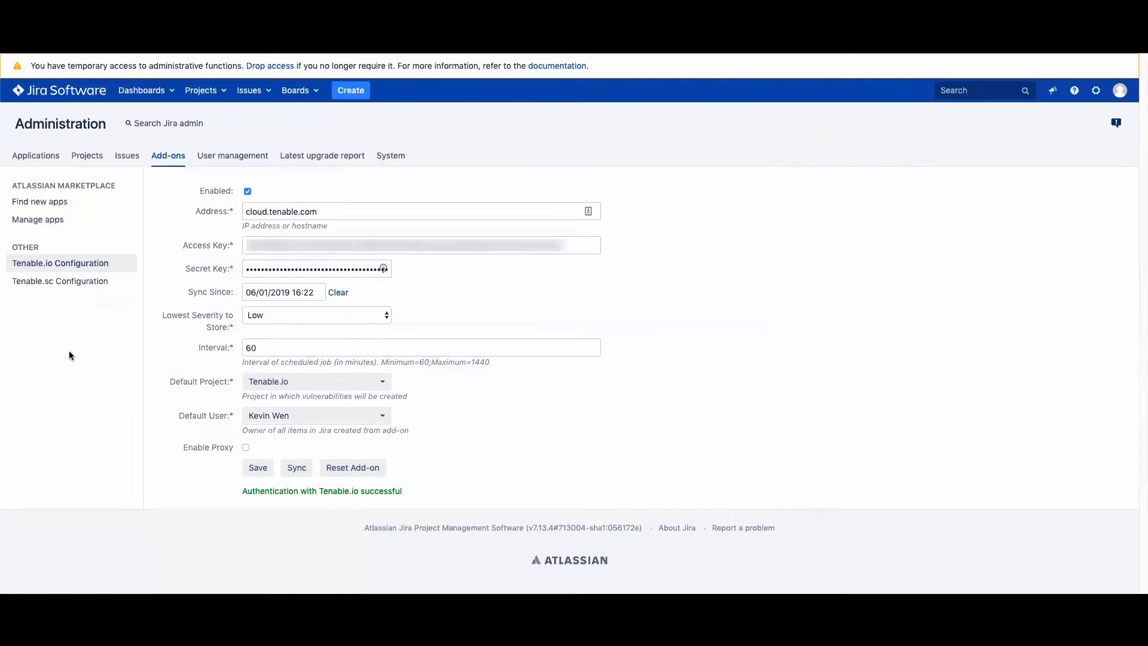
Enter the account password in Tenable.sc Configuration and save to authenticate.
{"action": "left_click", "coordinate": [80, 284]}
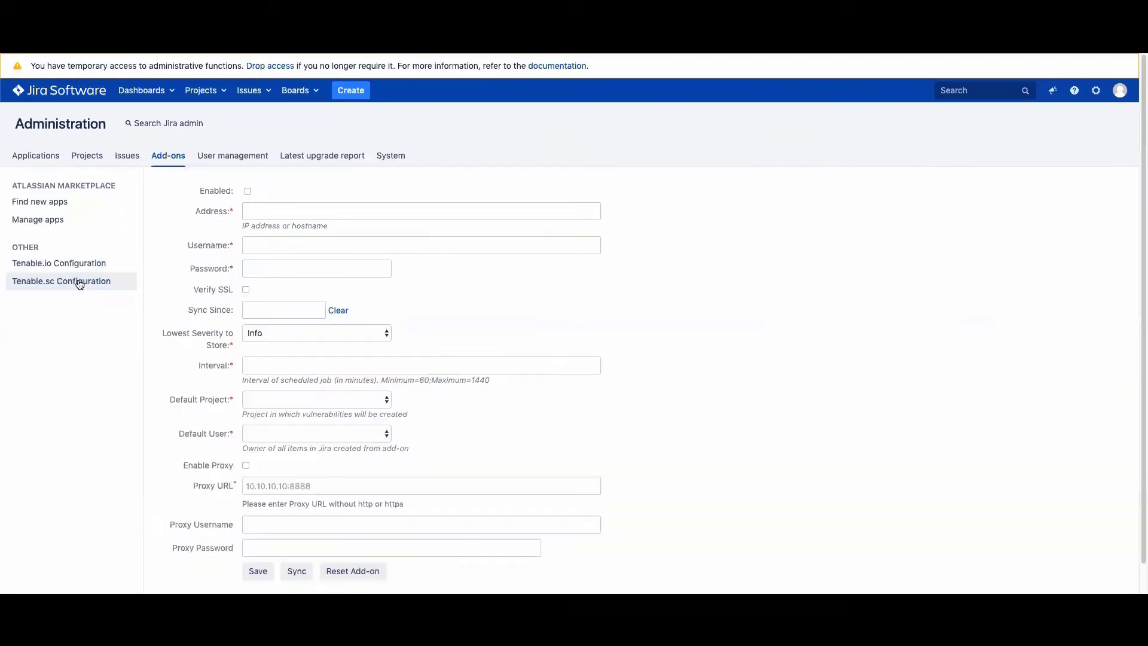
{"action": "left_click", "coordinate": [314, 210]}
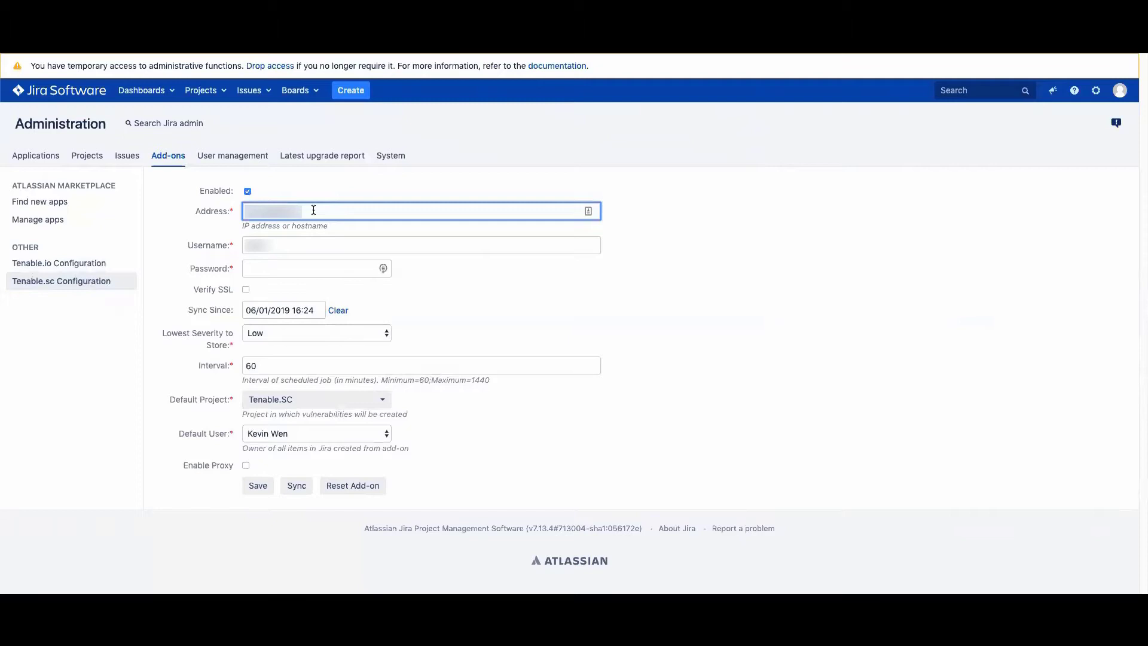
{"action": "left_click", "coordinate": [316, 250]}
{"action": "left_click", "coordinate": [312, 272]}
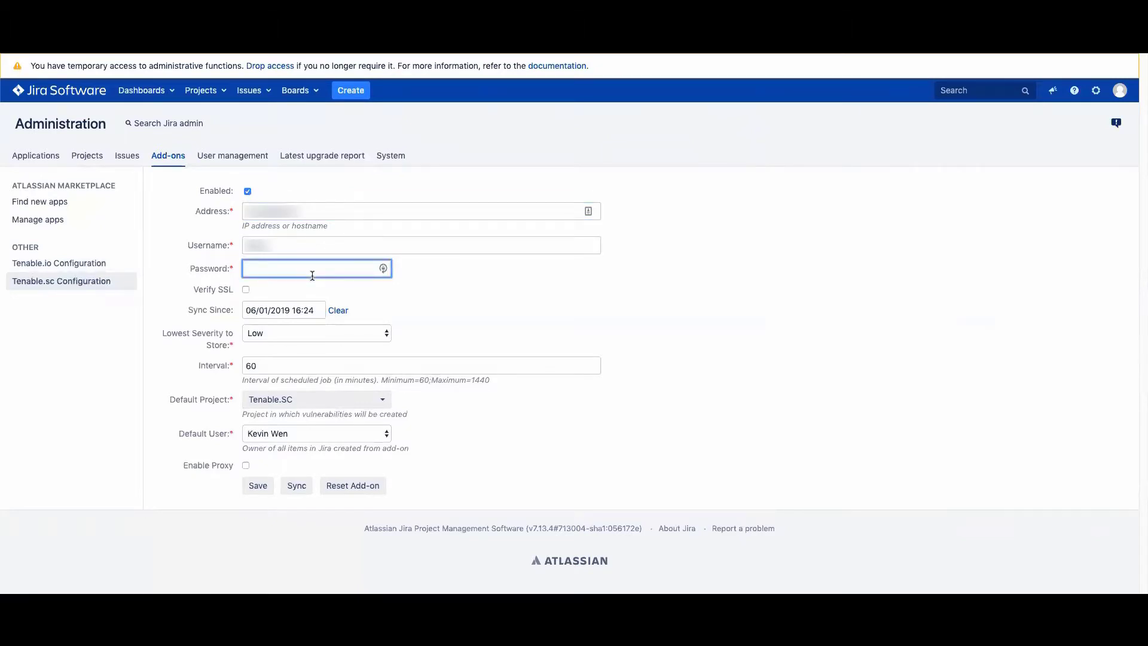
{"action": "type", "text": "•••••••••••"}
{"action": "left_click", "coordinate": [257, 489]}
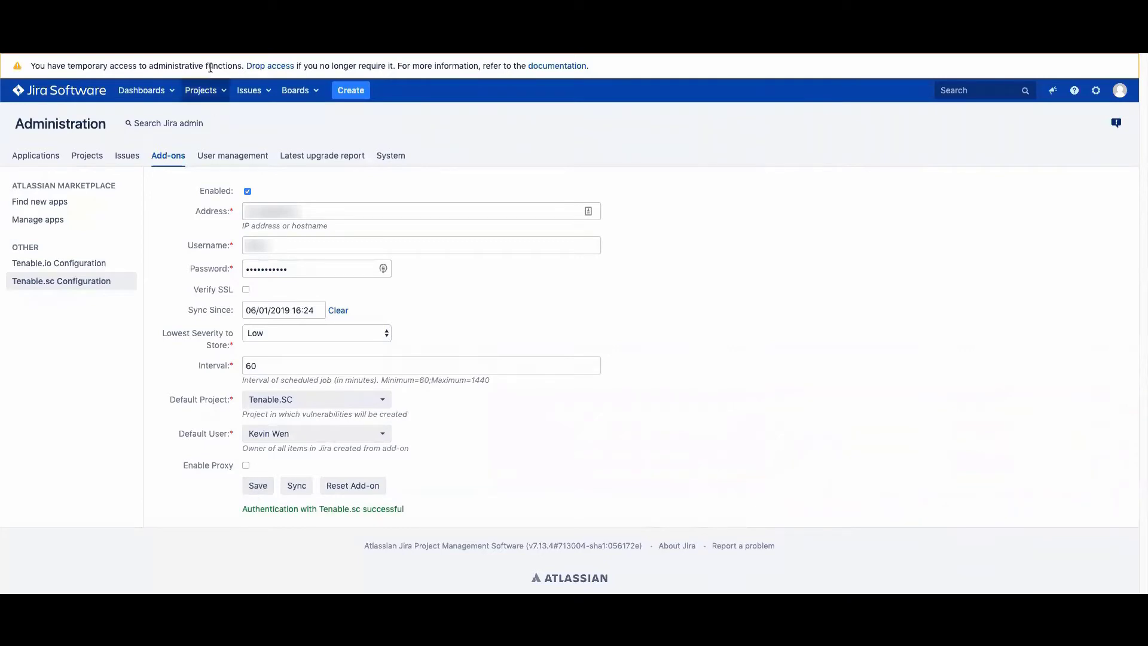
Open the Tenable.io (TENIO) project's open issues and browse imported vulnerabilities like TENIO-1456.
{"action": "left_click", "coordinate": [211, 96]}
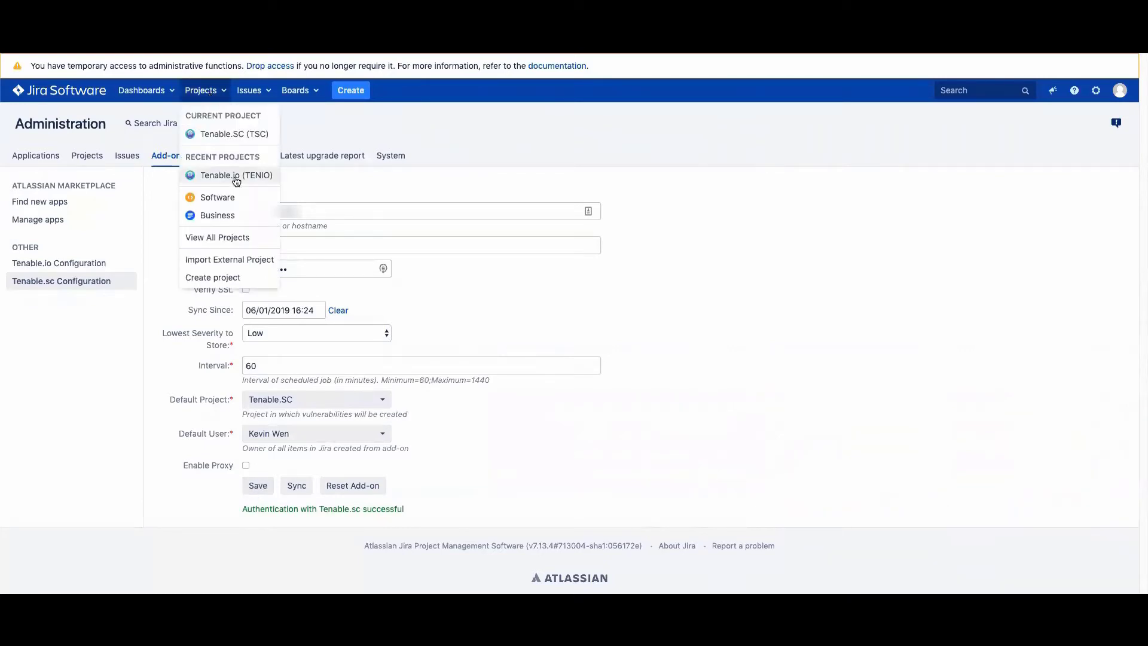
{"action": "left_click", "coordinate": [235, 176]}
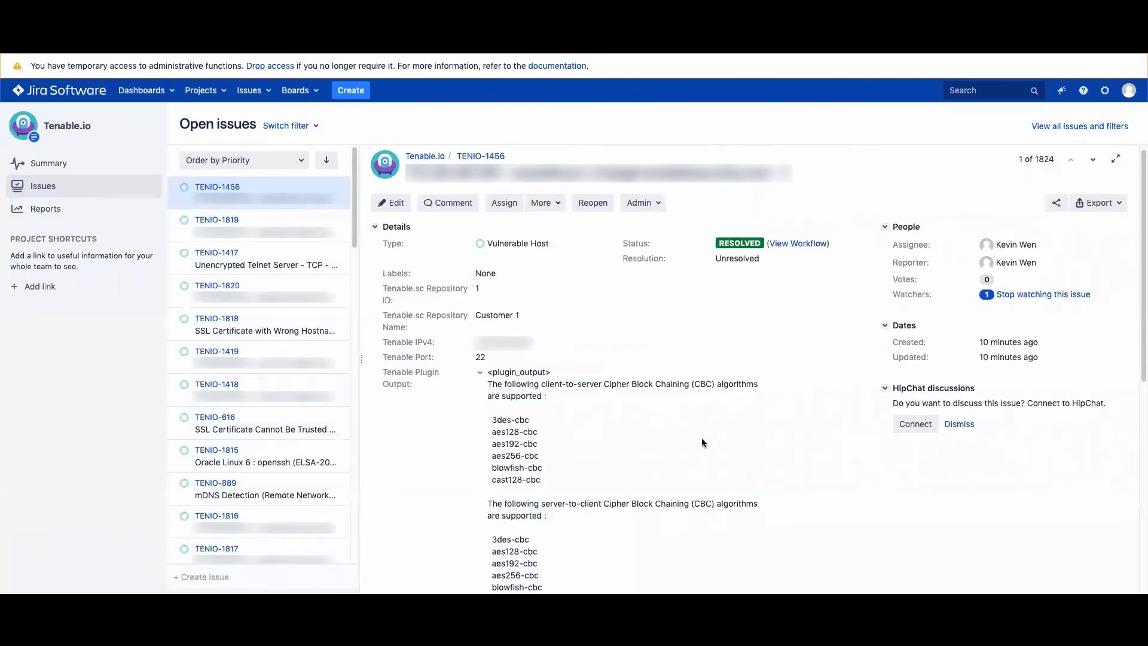
{"action": "scroll", "coordinate": [703, 443], "scroll_direction": "down", "scroll_amount": 2}
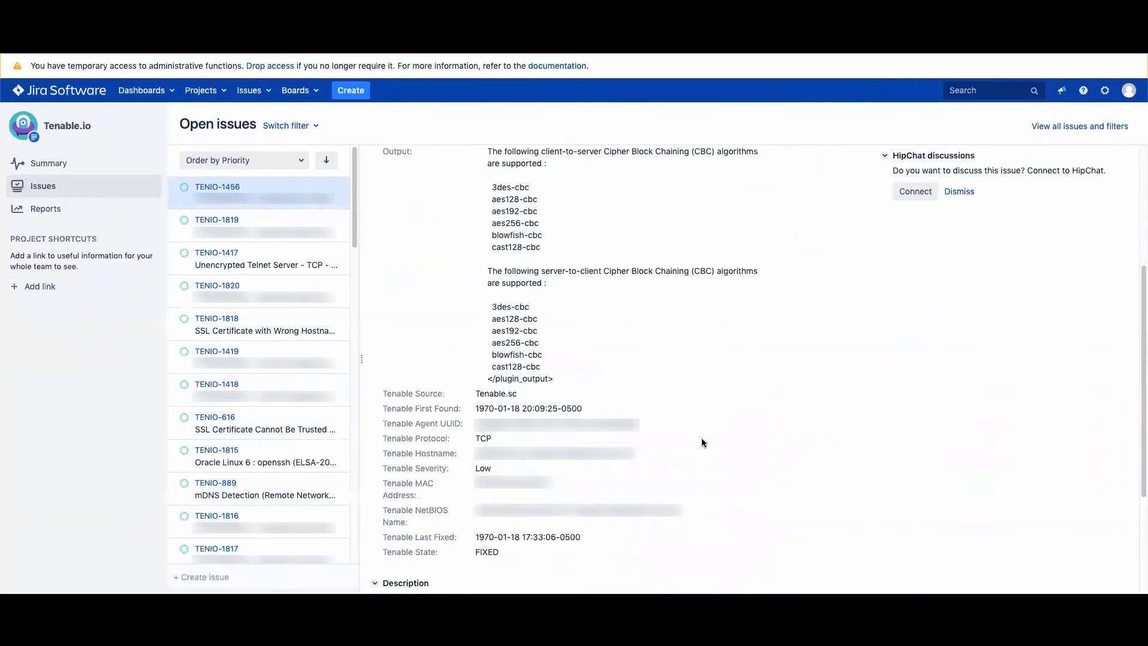
{"action": "scroll", "coordinate": [568, 281], "scroll_direction": "up", "scroll_amount": 5}
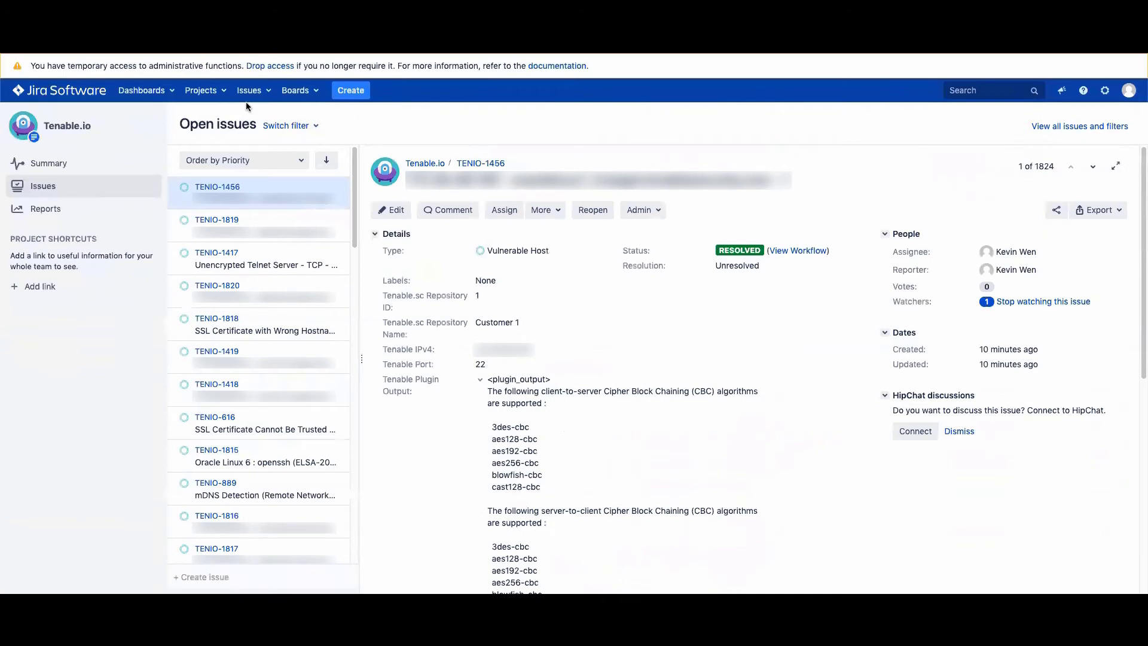
{"action": "left_click", "coordinate": [195, 91]}
{"action": "left_click", "coordinate": [245, 133]}
{"action": "scroll", "coordinate": [571, 495], "scroll_direction": "down", "scroll_amount": 5}
{"action": "scroll", "coordinate": [568, 496], "scroll_direction": "up", "scroll_amount": 5}
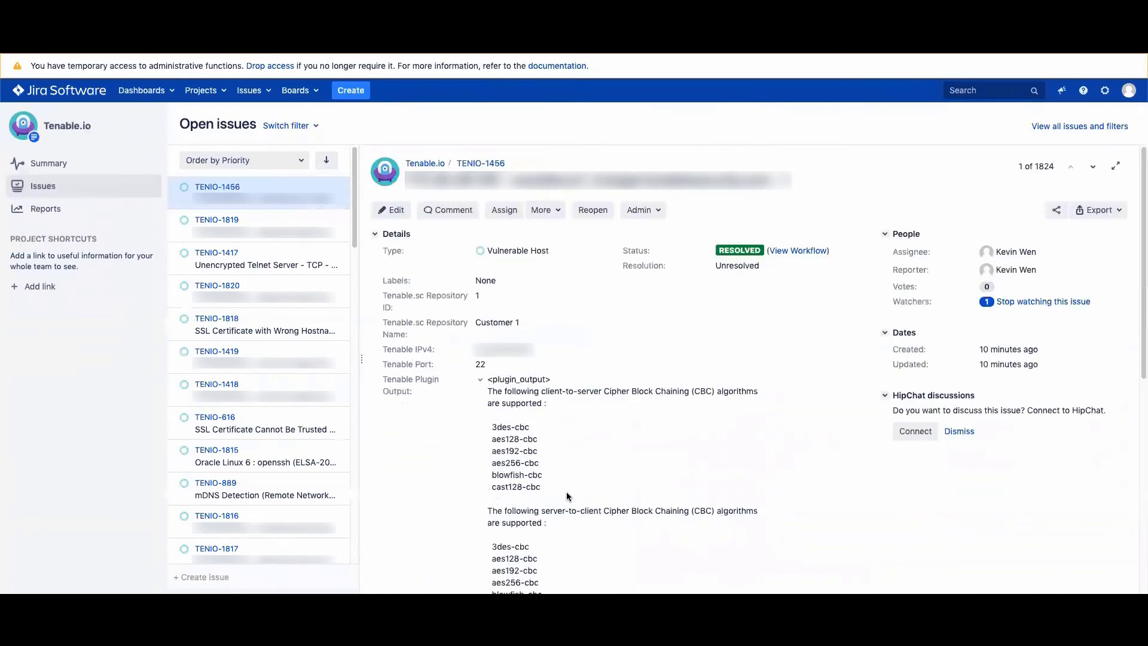